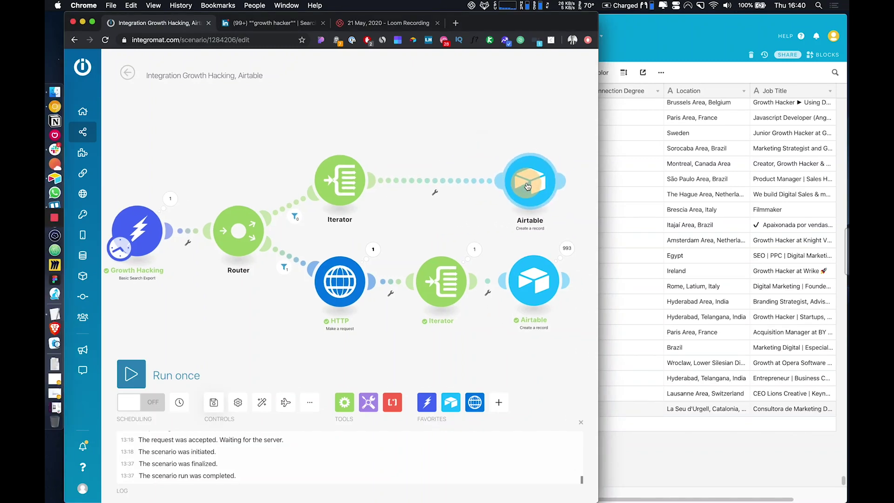
- Inspect the Iterator–Airtable link's options (filter, unlink, router, add module), then dismiss them unchanged
left_click(435, 192)
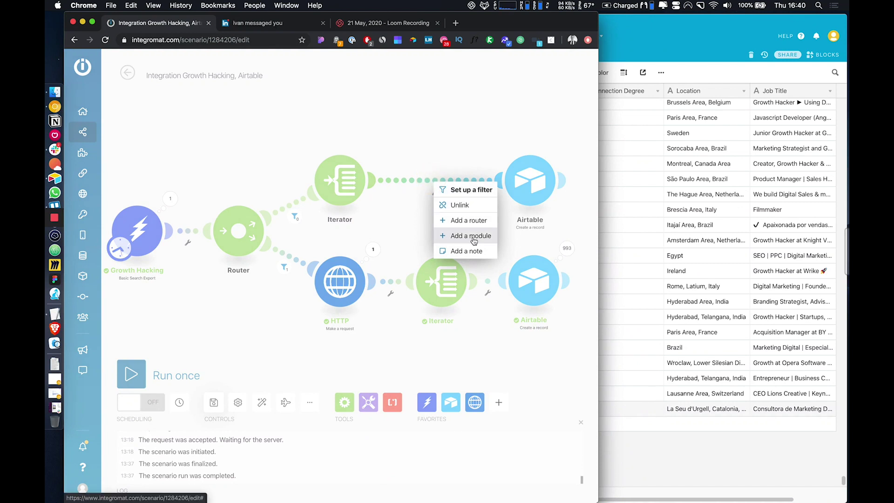
left_click(450, 131)
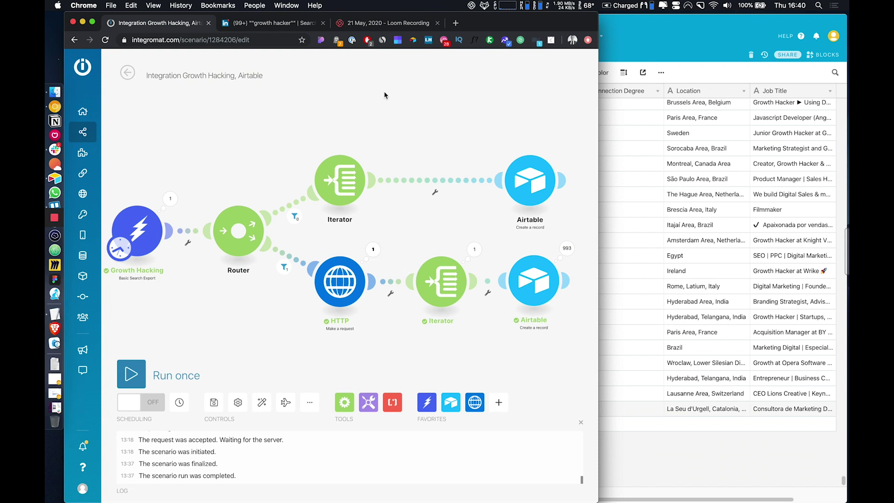
scroll(442, 149, "right", 3)
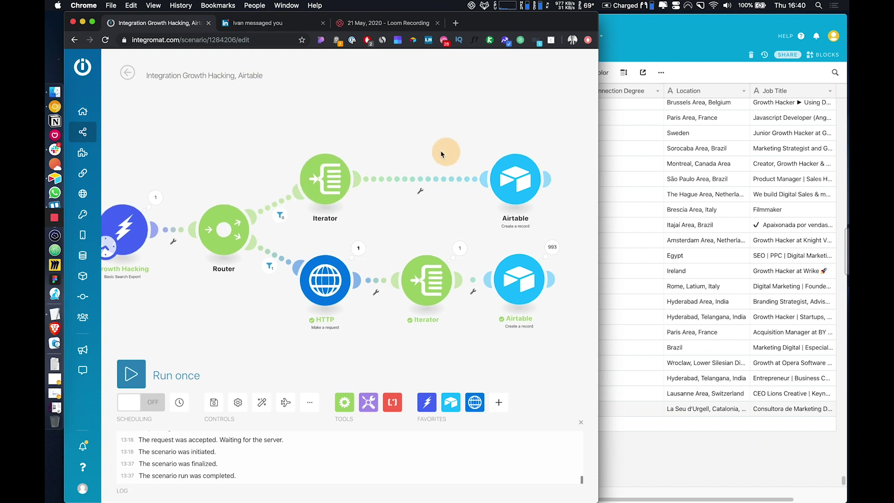
scroll(419, 186, "left", 5)
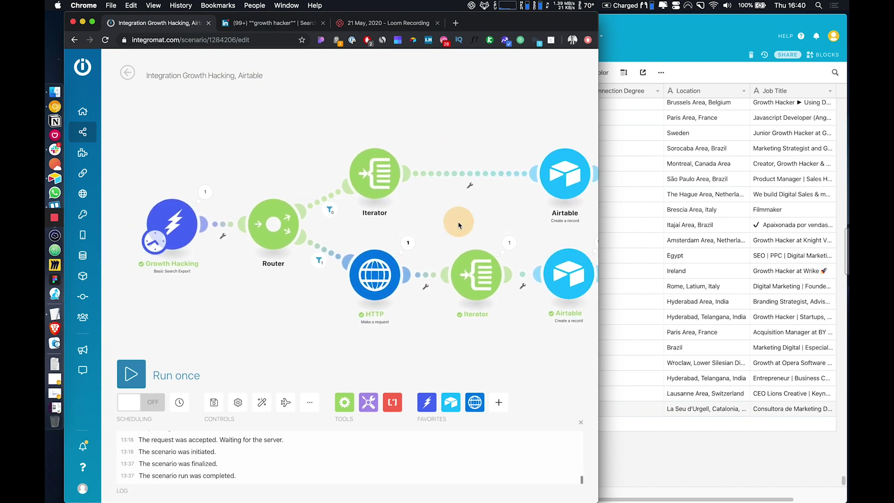
scroll(465, 140, "right", 5)
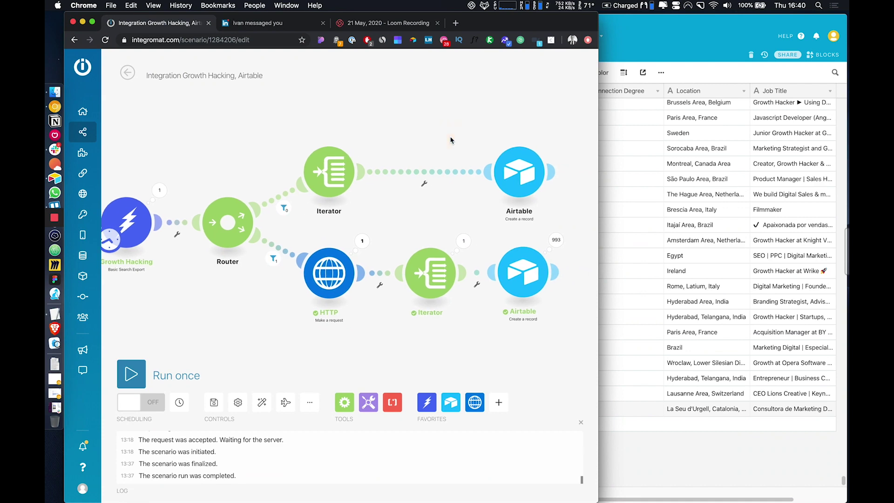
- Add an Airtable Search records module on the link between the upper Iterator and Create a record
left_click(423, 184)
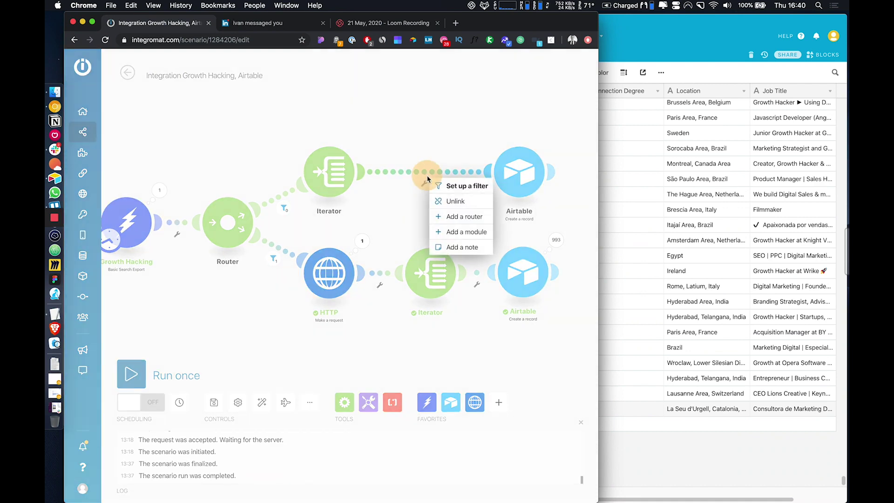
left_click(462, 217)
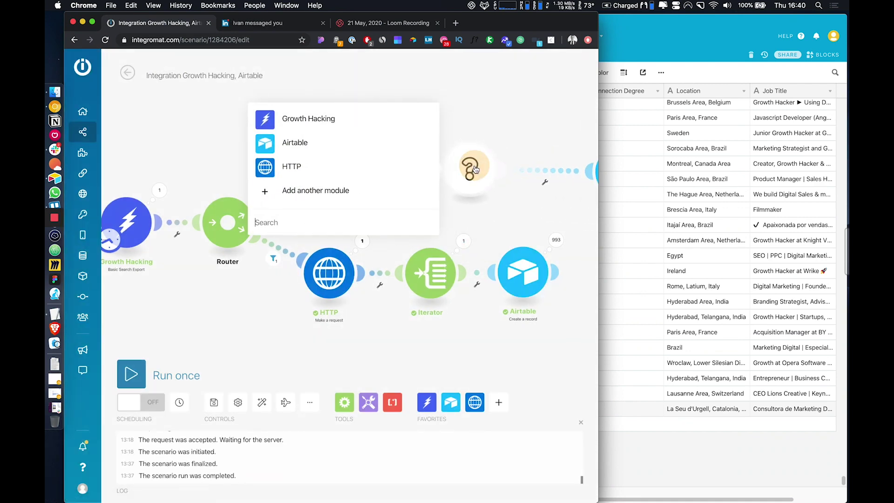
left_click(348, 145)
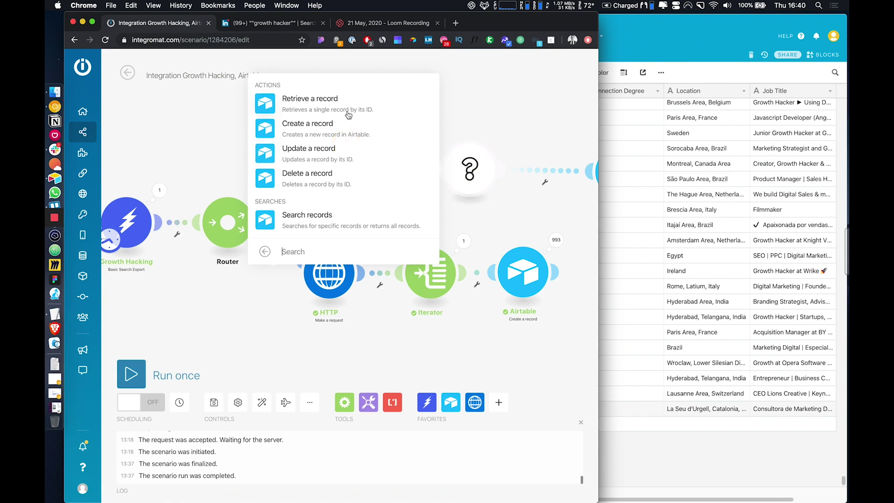
left_click(332, 220)
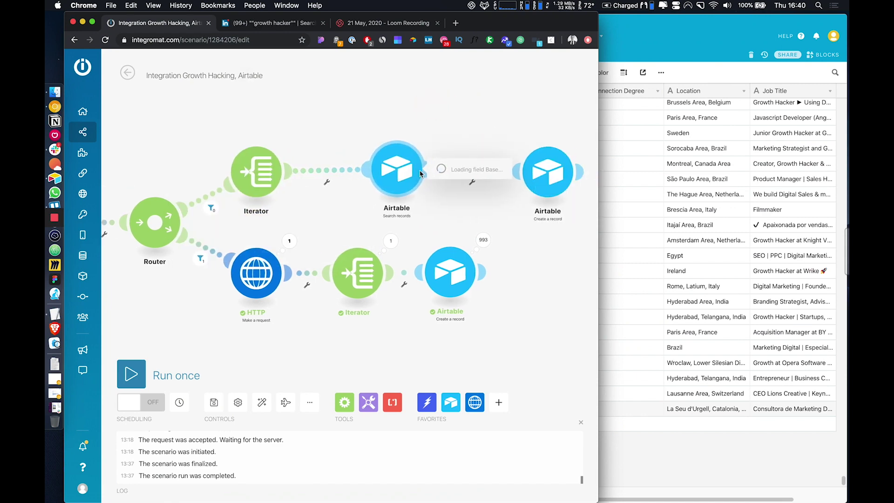
- Select the Testing base and Table 1 for the Airtable search
left_click(313, 206)
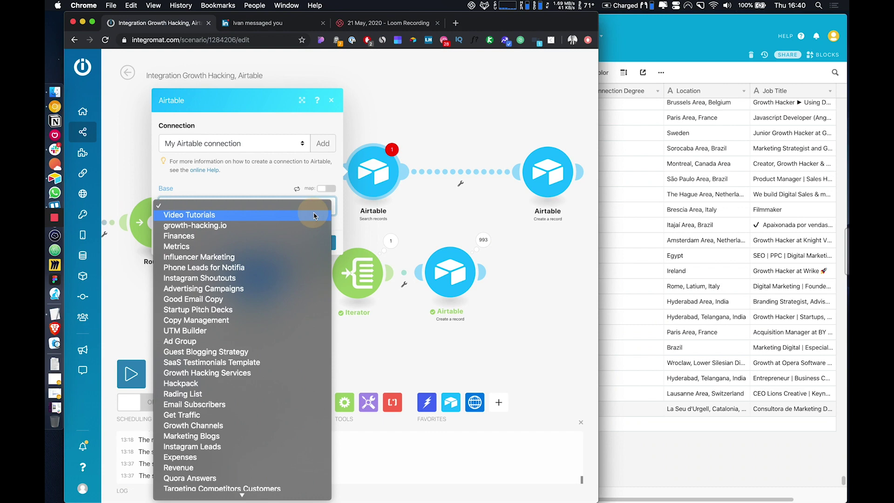
scroll(297, 320, "down", 5)
scroll(297, 320, "down", 10)
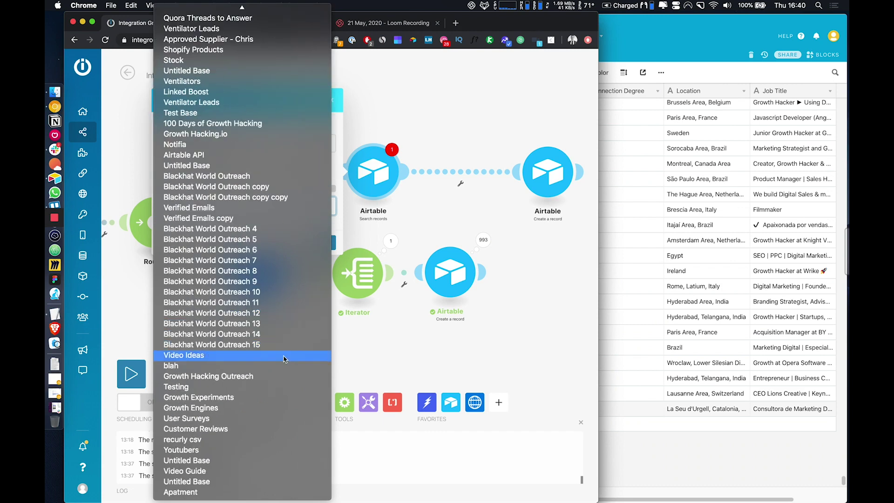
left_click(269, 386)
left_click_drag(548, 181, 487, 183)
left_click(258, 227)
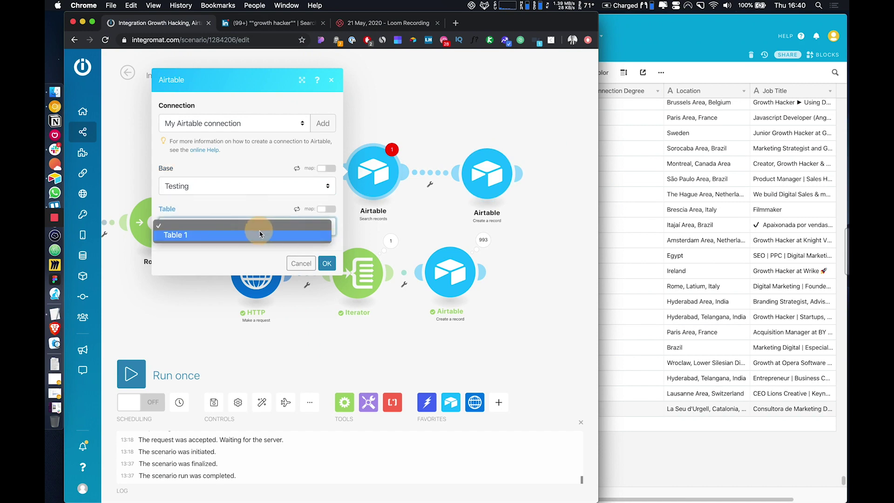
left_click(258, 235)
- Enter the search formula {LinkedIn URL} = "" after checking field names in Airtable
left_click(257, 259)
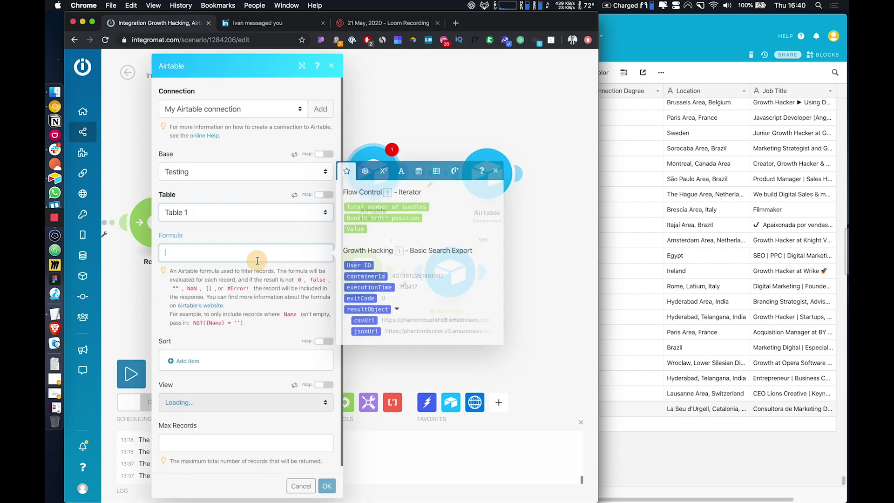
left_click(675, 30)
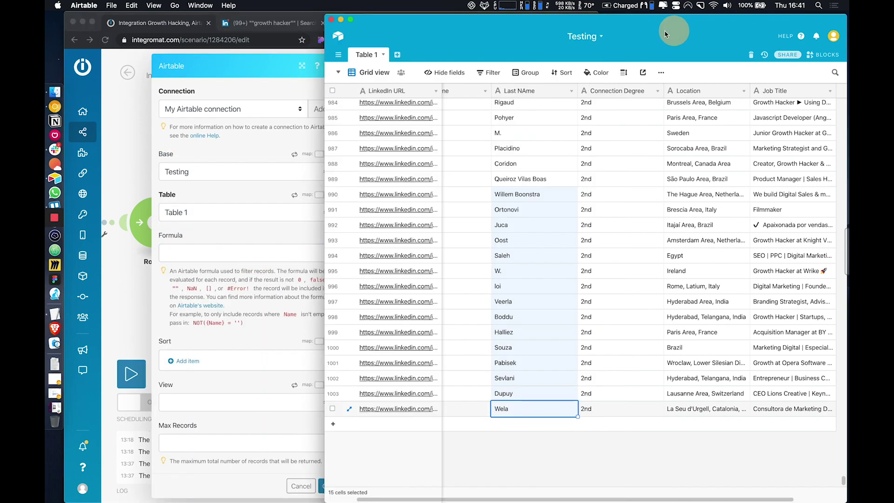
left_click(210, 252)
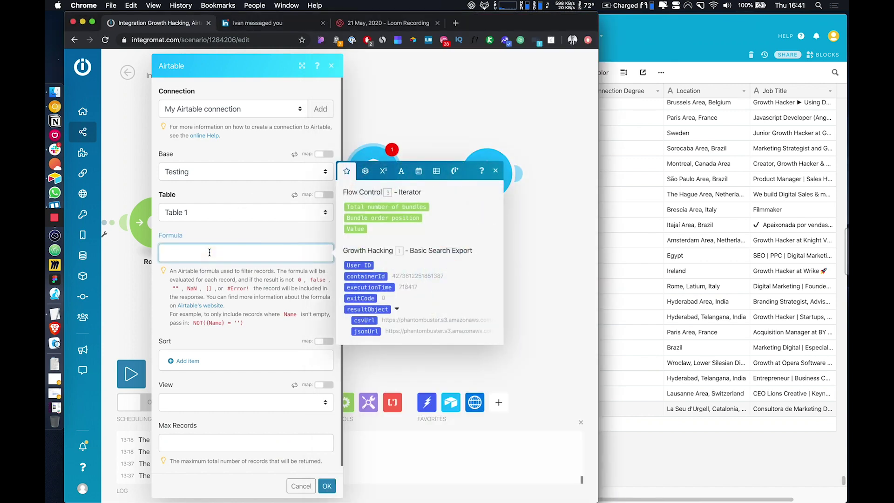
type("{LinkedIn URL")
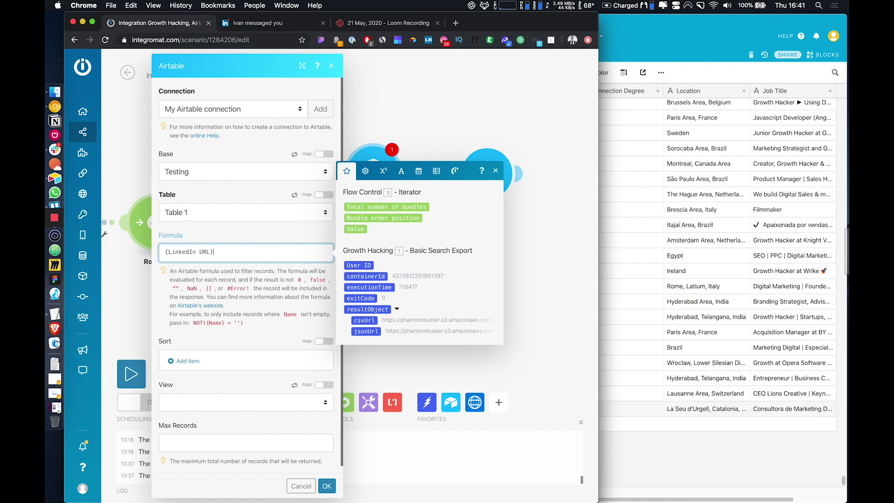
left_click(652, 45)
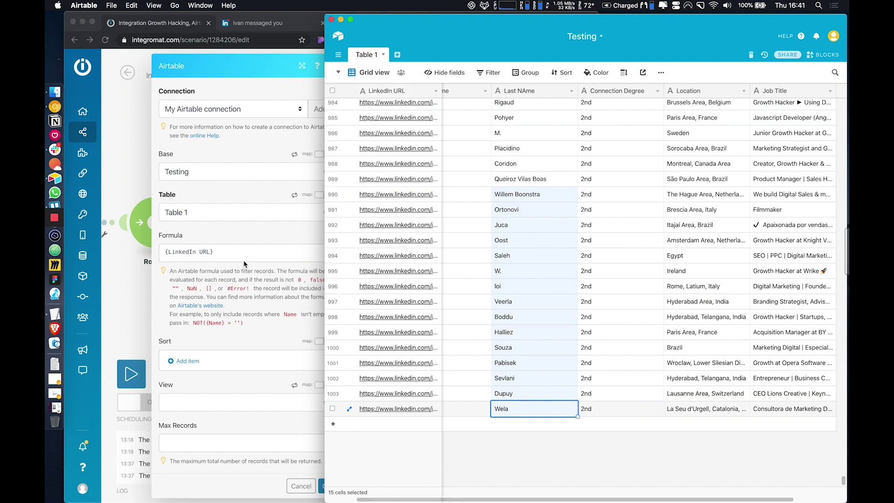
left_click(282, 255)
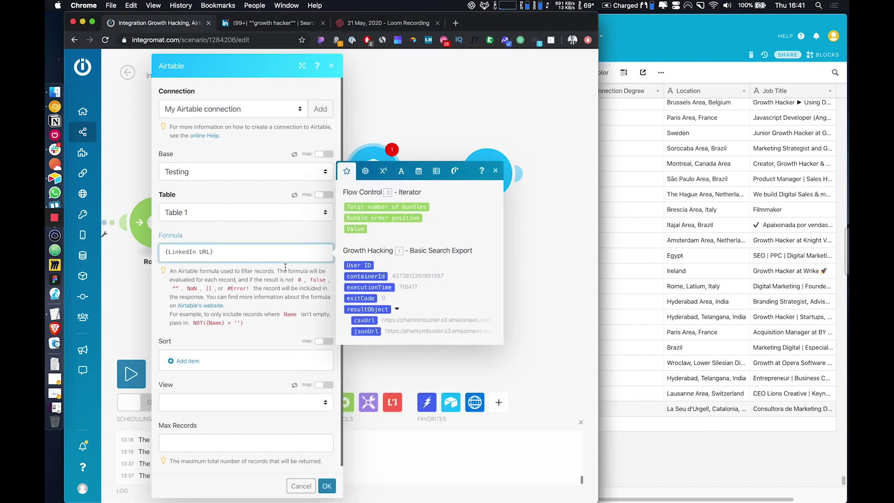
type("= \"\"")
- Confirm the search settings and review the LinkedIn URL mapping in Create a record
left_click(327, 487)
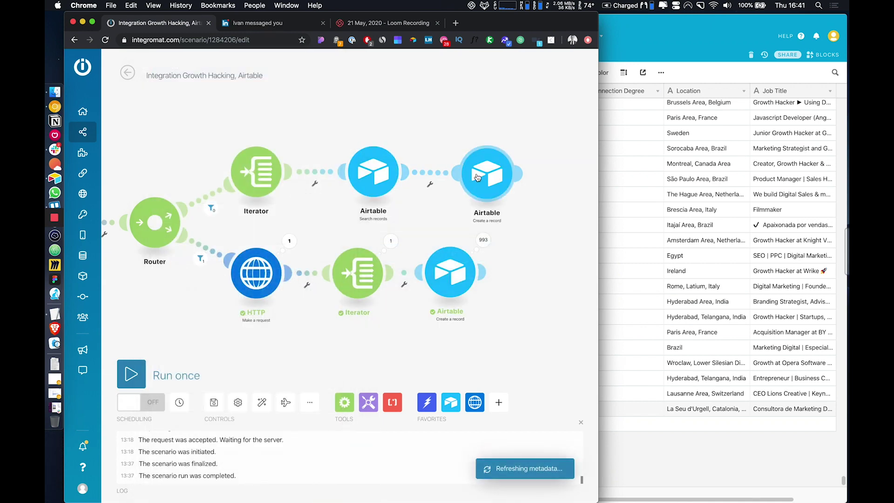
left_click(477, 177)
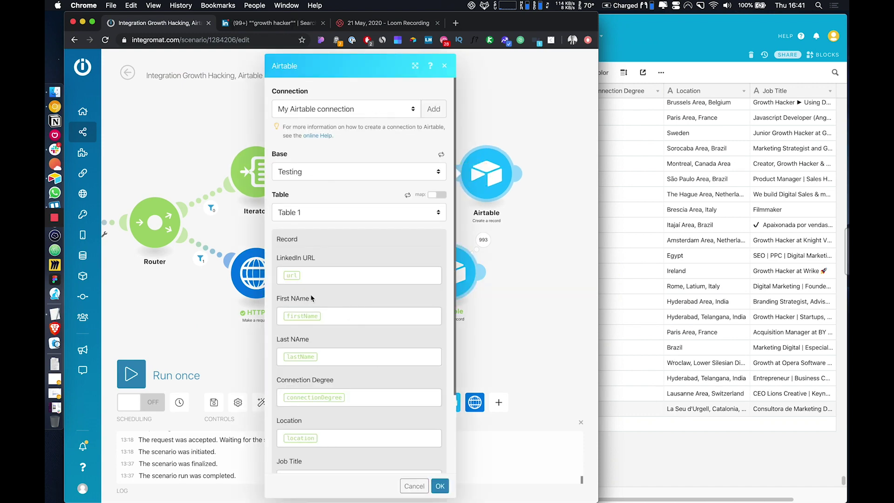
left_click(285, 275)
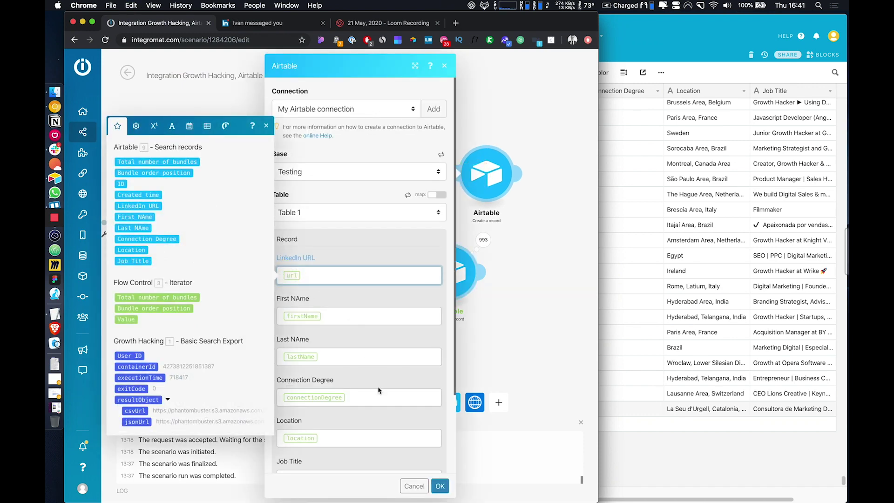
left_click(439, 486)
- Set the search formula to {LinkedIn URL} = "url" and copy an existing LinkedIn URL for testing
left_click(359, 179)
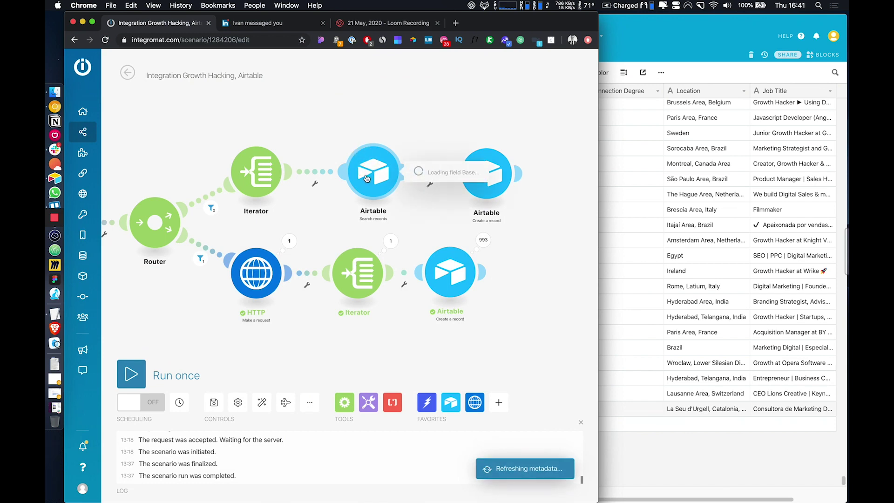
left_click(468, 251)
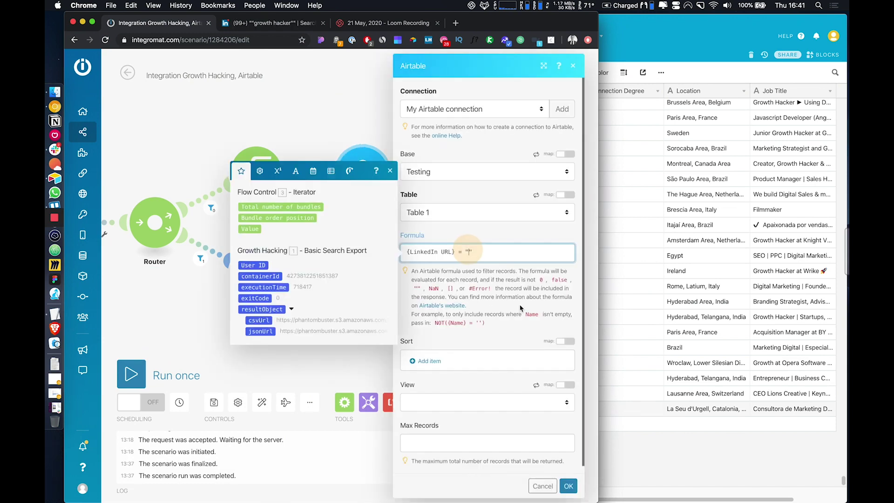
left_click(698, 335)
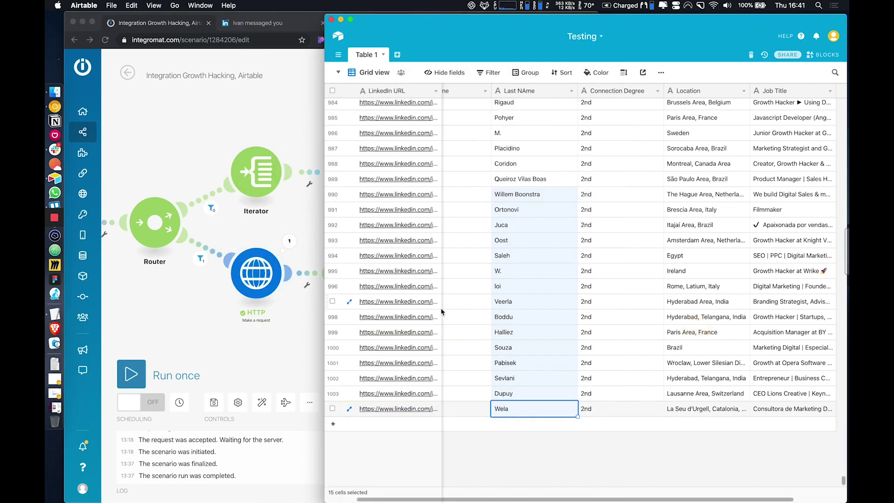
left_click(419, 286)
left_click(288, 218)
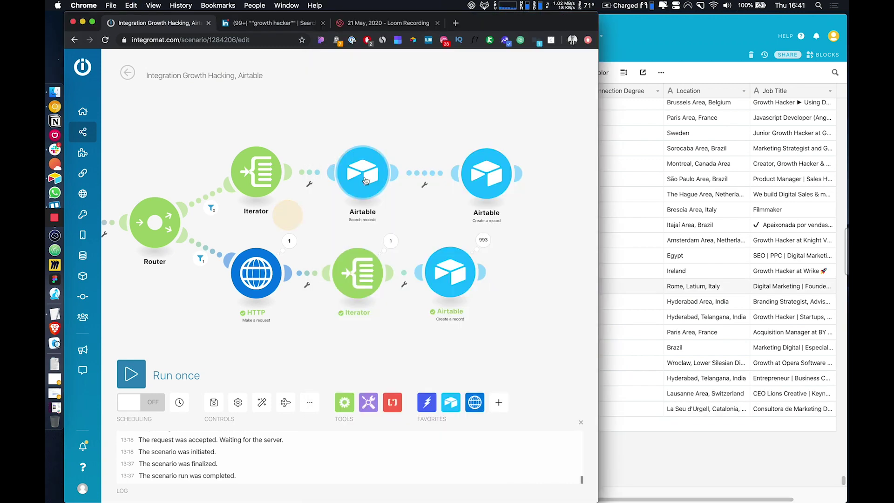
- Test only the Search records module with the pasted LinkedIn URL and inspect the matching record
right_click(366, 176)
left_click(405, 201)
left_click(432, 235)
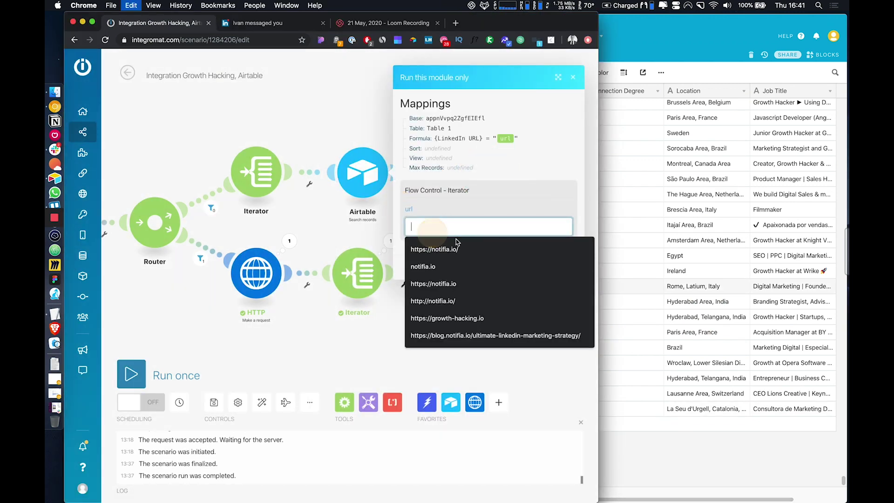
key("super+v")
left_click(537, 267)
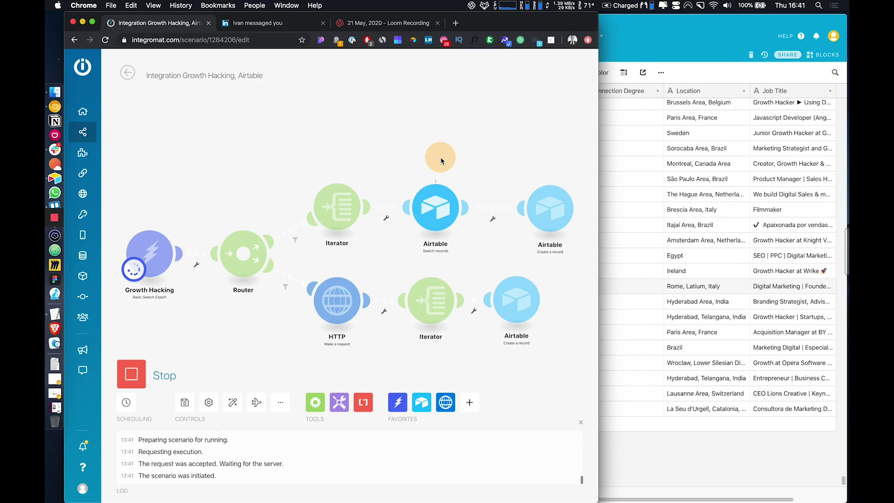
left_click(429, 167)
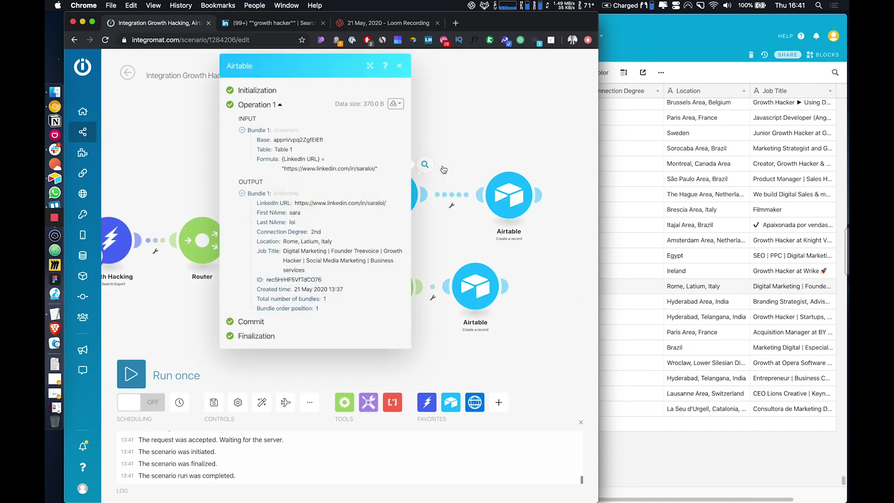
- Begin a filter on the link before Create a record
left_click_drag(456, 149, 424, 145)
left_click(420, 191)
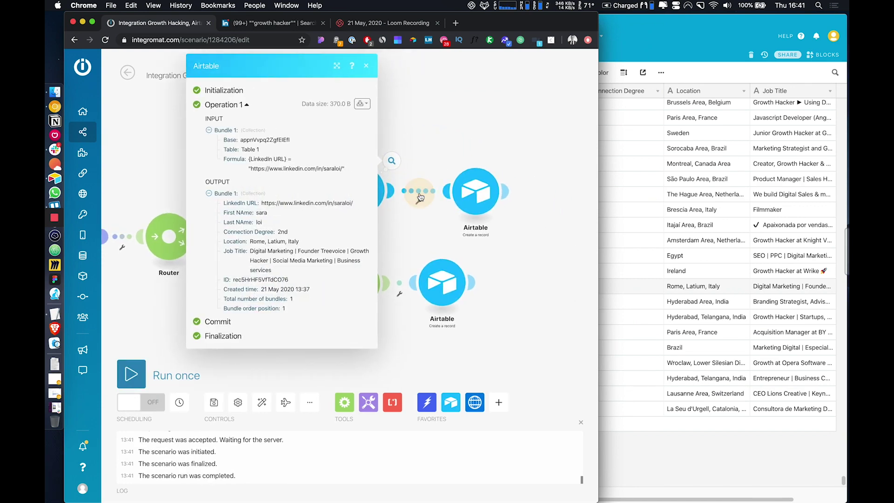
left_click(340, 192)
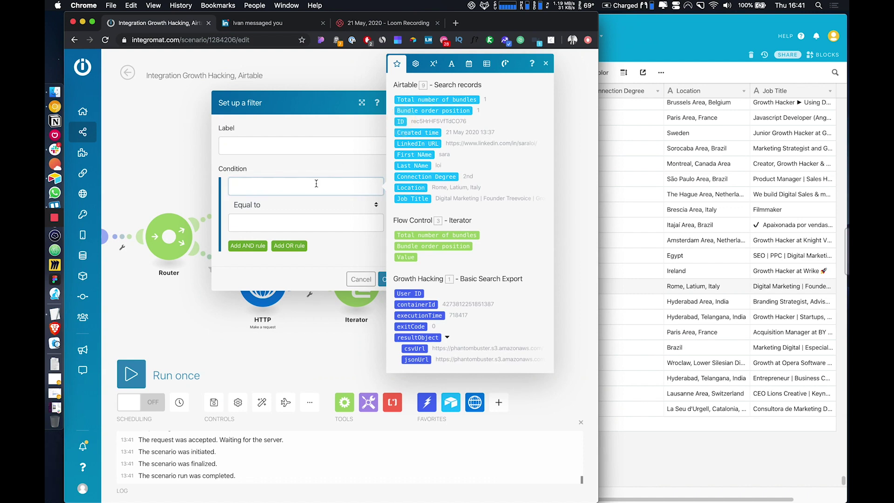
- Make the filter condition the Airtable search ID with the Does not exist operator, and save it
left_click(400, 122)
left_click(305, 208)
left_click(286, 173)
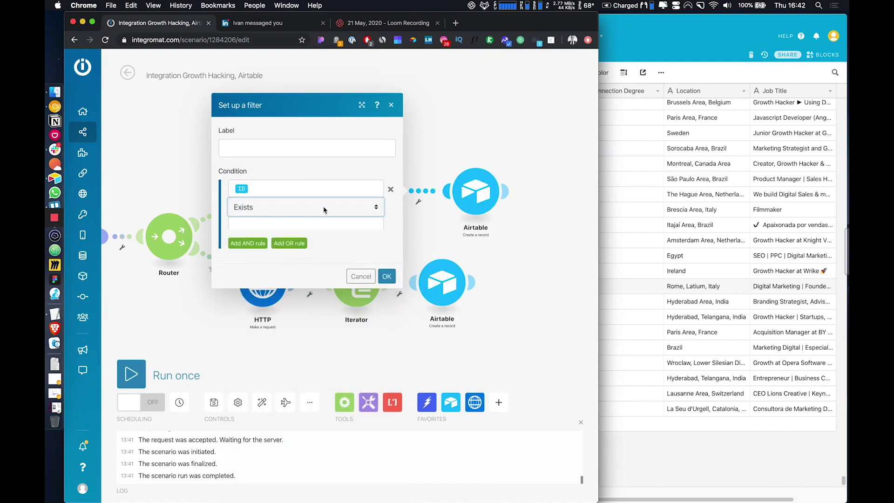
left_click_drag(390, 270, 357, 220)
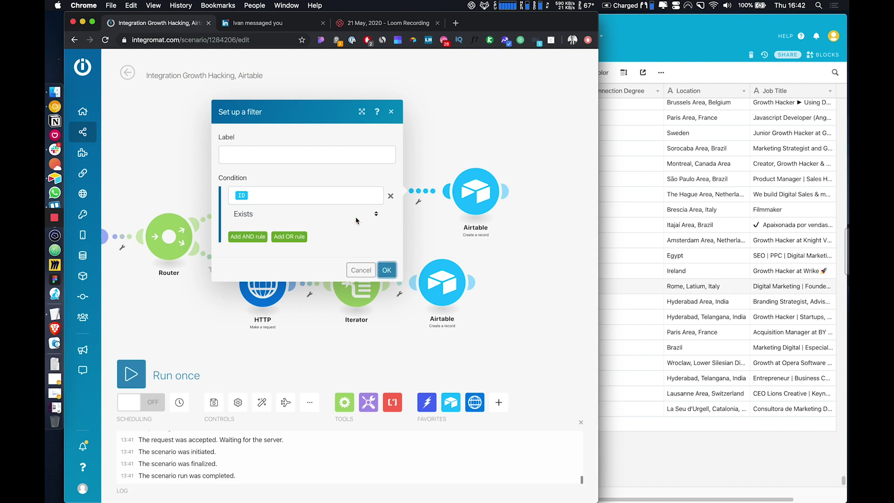
left_click(356, 220)
left_click(355, 225)
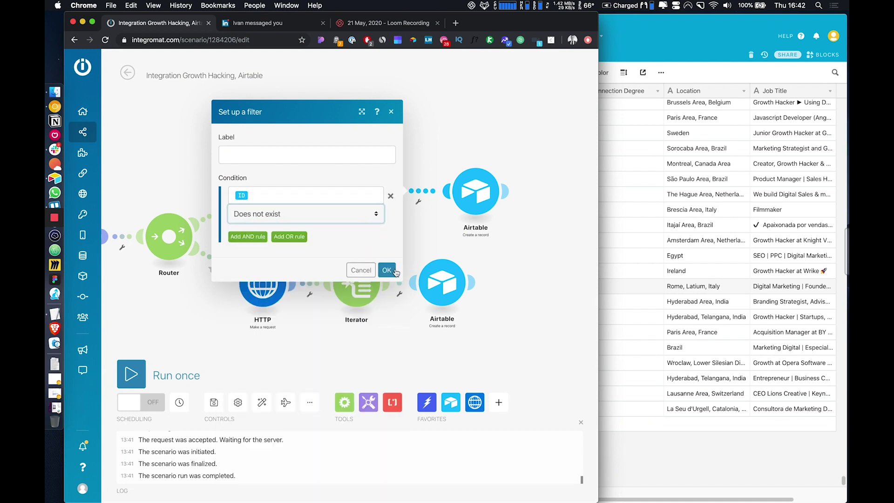
left_click(393, 273)
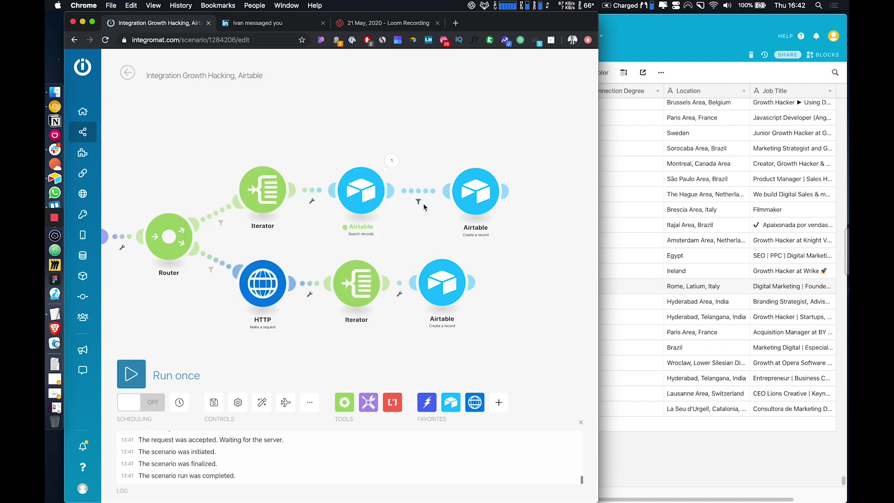
- Change the Growth Hacking module's Number of profiles to search from 1000 to 10
left_click(389, 232)
scroll(446, 229, "left", 3)
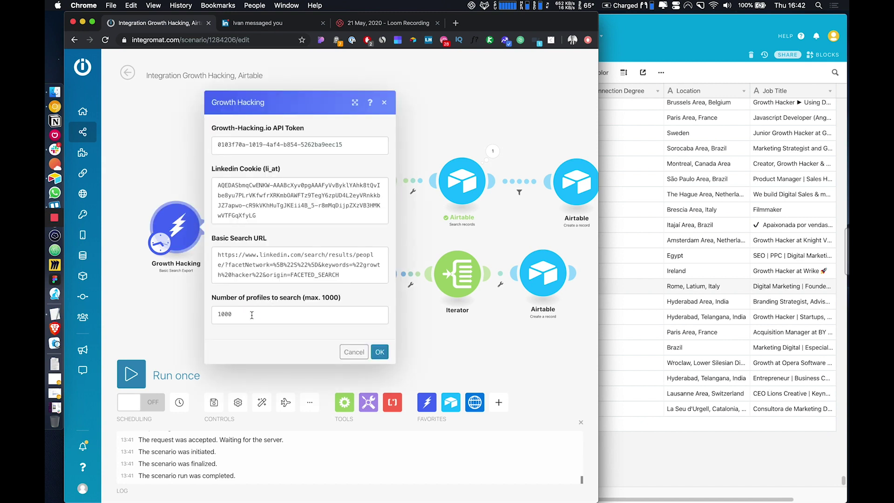
left_click(252, 315)
key("BackSpace")
key("BackSpace")
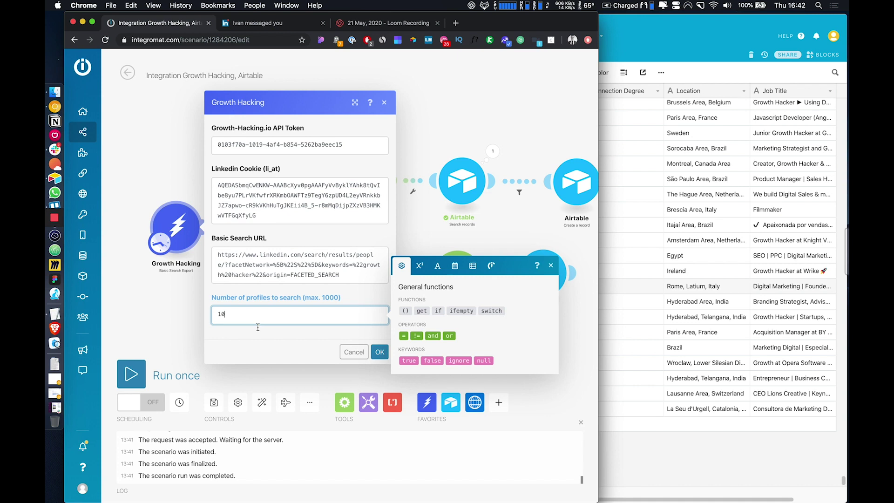
key("Return")
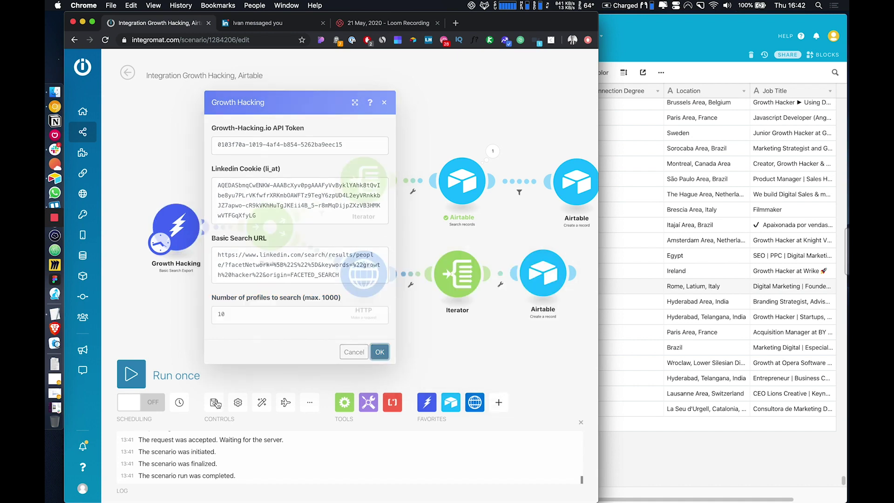
- Save the scenario and run it once
left_click(213, 402)
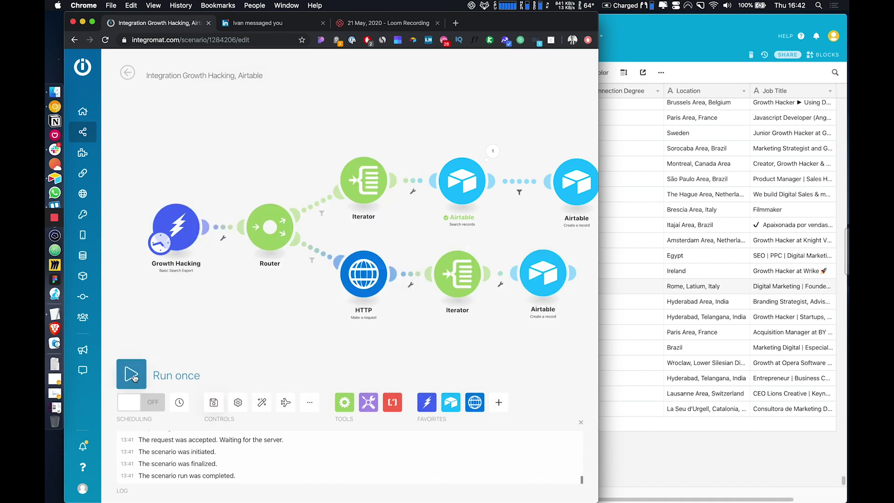
left_click(131, 374)
left_click(133, 378)
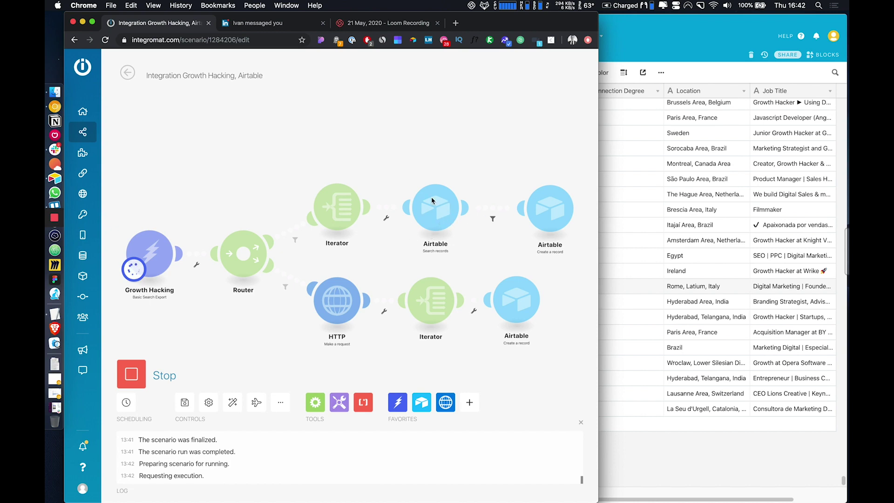
- Verify the Airtable table still lists 1004 records, then reconfirm the ID Does not exist filter
left_click(644, 51)
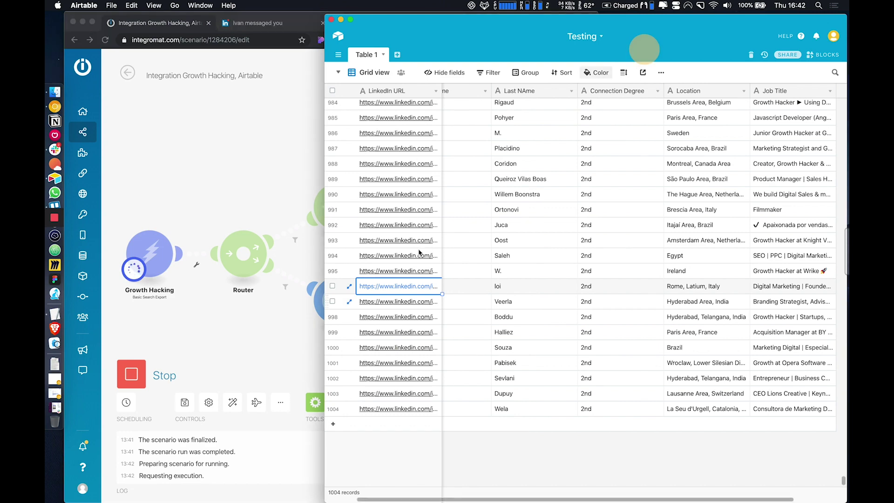
scroll(364, 263, "up", 1)
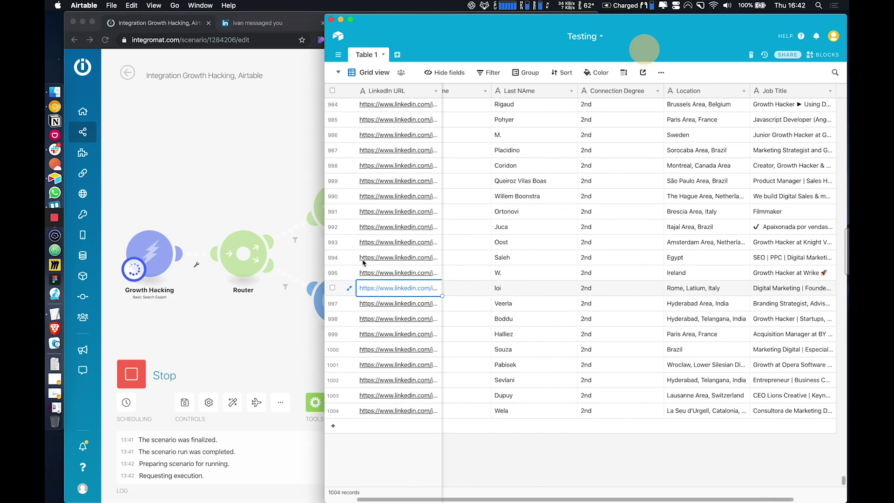
left_click(259, 188)
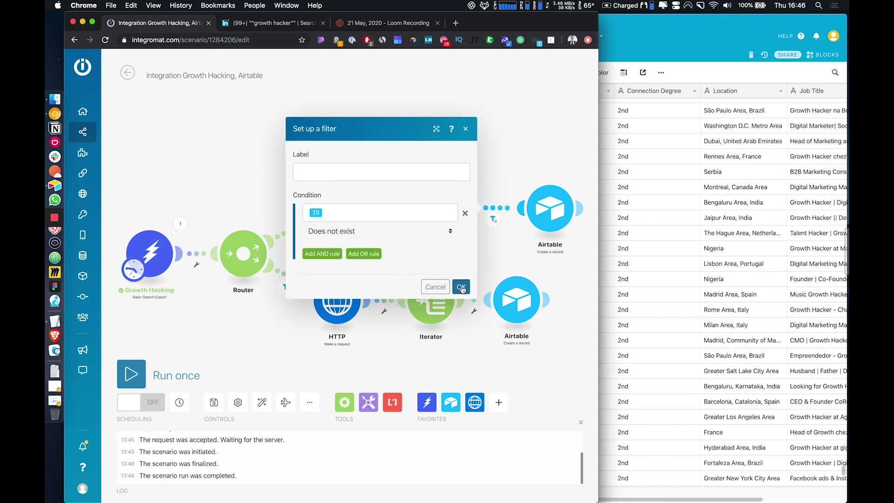
left_click(462, 288)
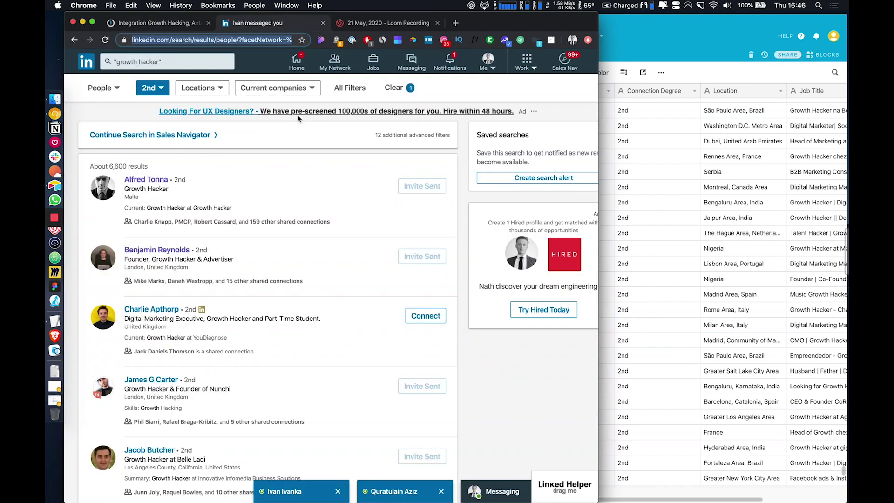
- Switch the 'growth hacker' search filter from 2nd to 3rd+ connections, about 8,100 results
left_click(153, 88)
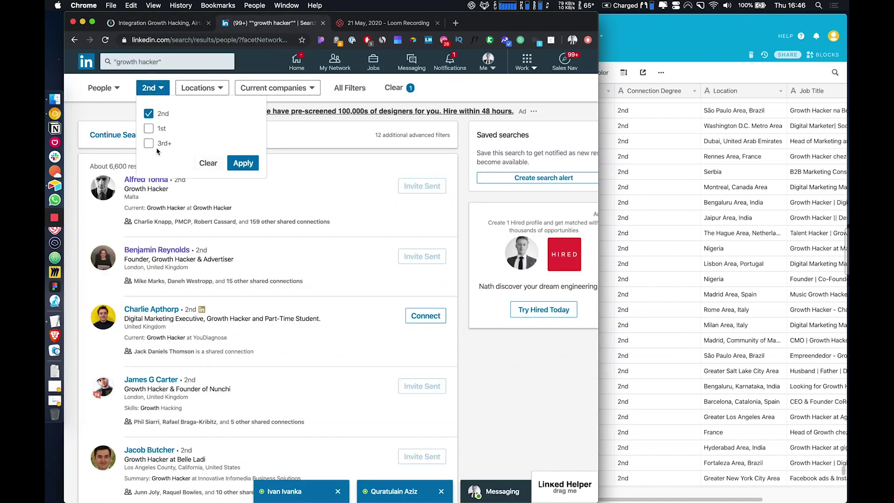
left_click(157, 117)
left_click(242, 163)
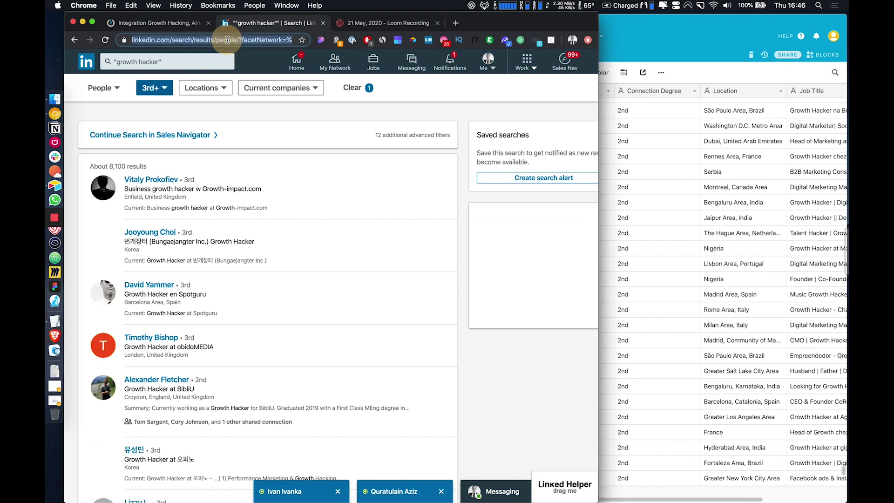
left_click(186, 26)
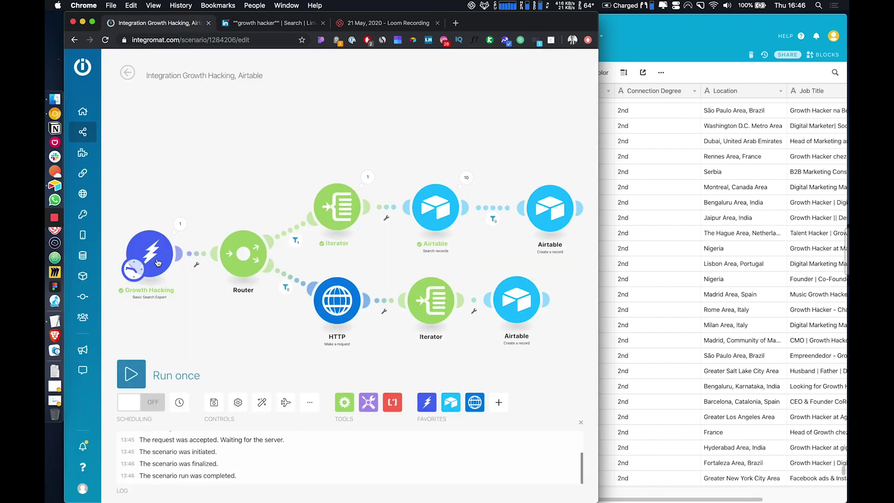
- Replace the Growth Hacking module's Basic Search URL with the 3rd+ connections search URL
right_click(160, 262)
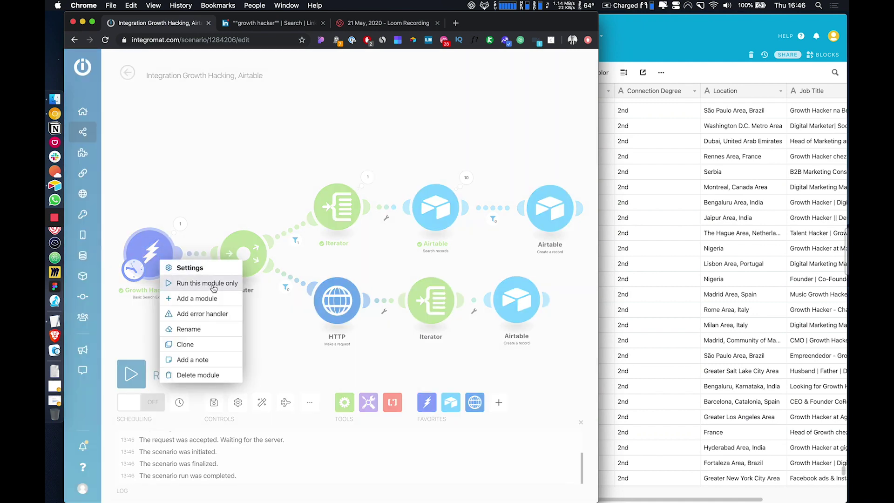
left_click(186, 268)
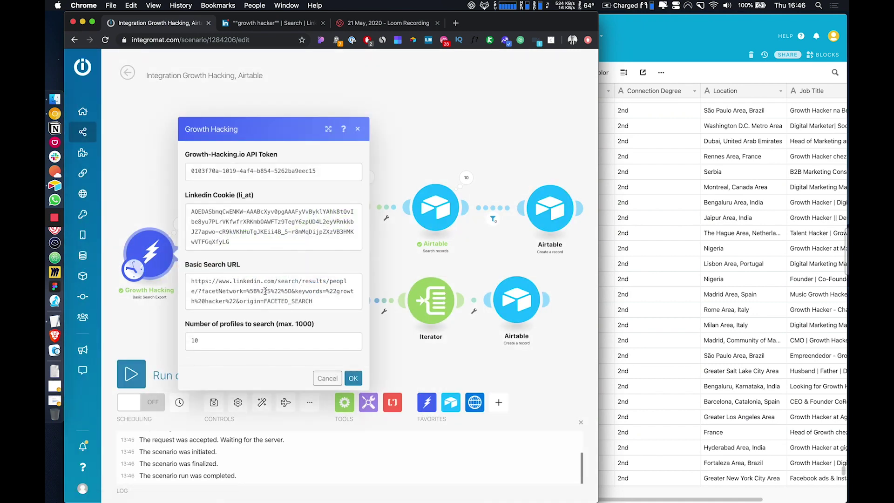
triple_click(304, 304)
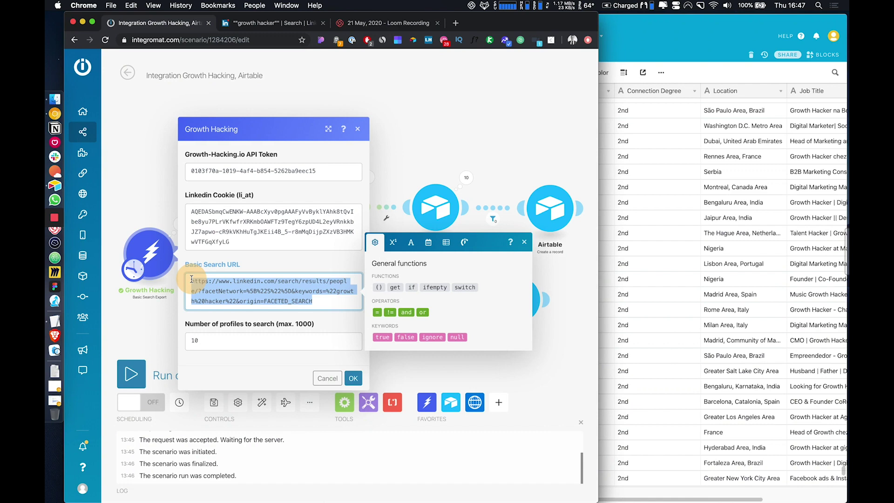
type("https://www.linkedin.com/search/results/people/?facetNetwork=%5B%22O%22%5D&keywords=%22growth%20hacker%22&origin=FACETED_SEARCH")
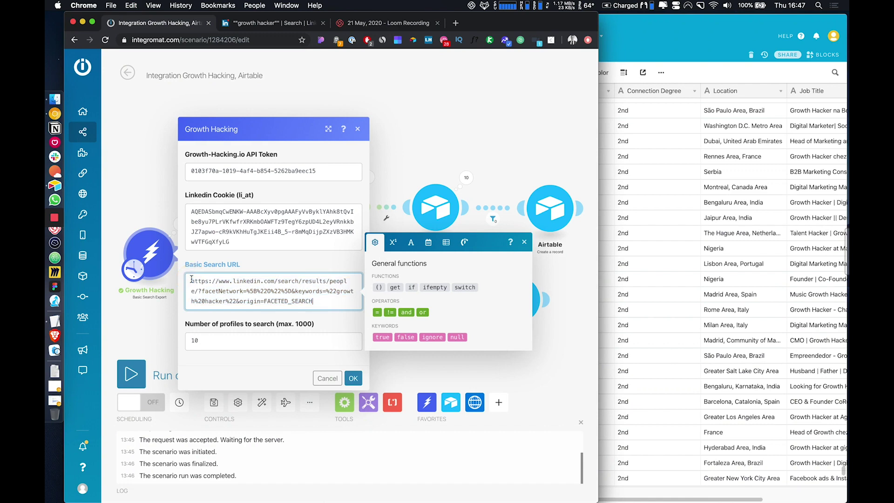
left_click(353, 379)
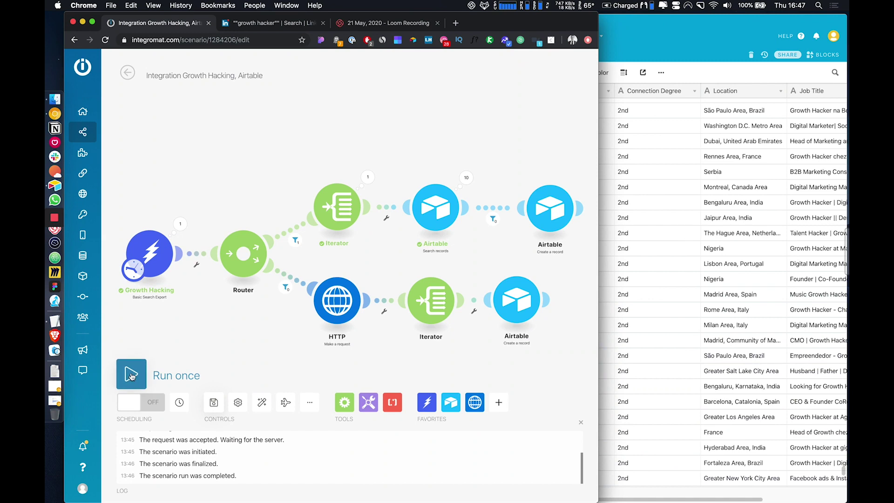
- Run the scenario once and watch the Airtable table grow to 1013 records
left_click(131, 376)
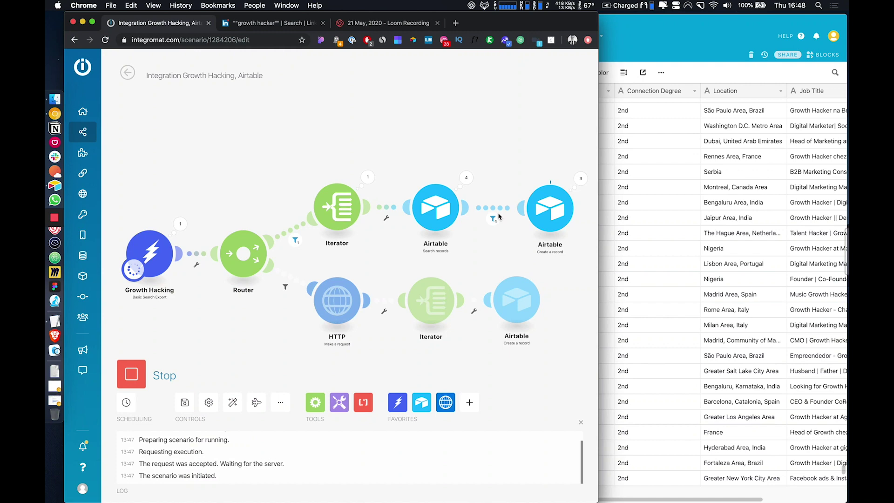
left_click(625, 82)
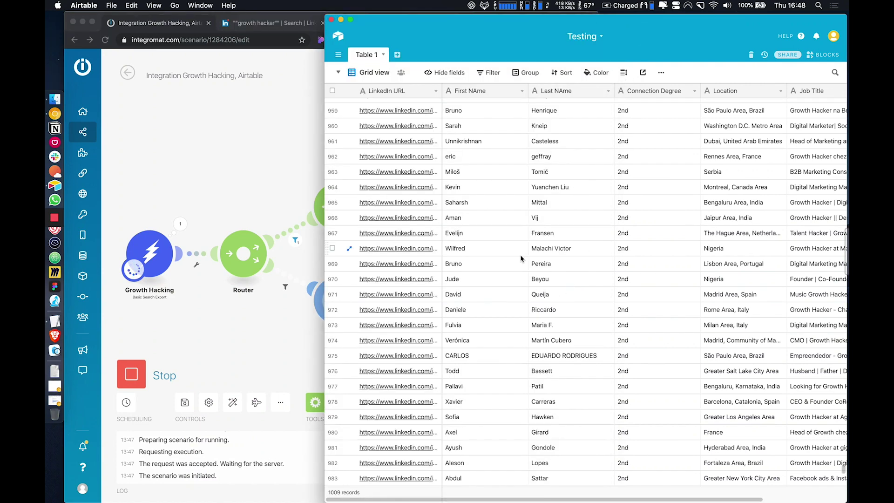
scroll(331, 296, "down", 3)
left_click(309, 171)
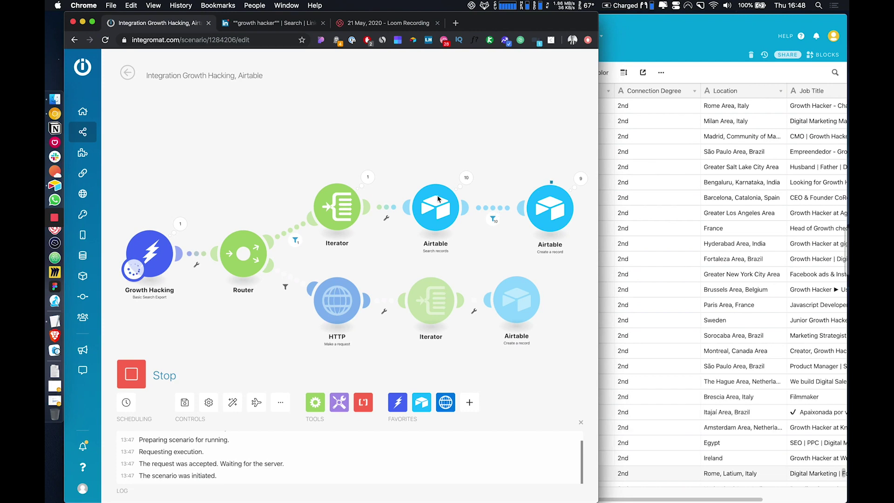
left_click(675, 205)
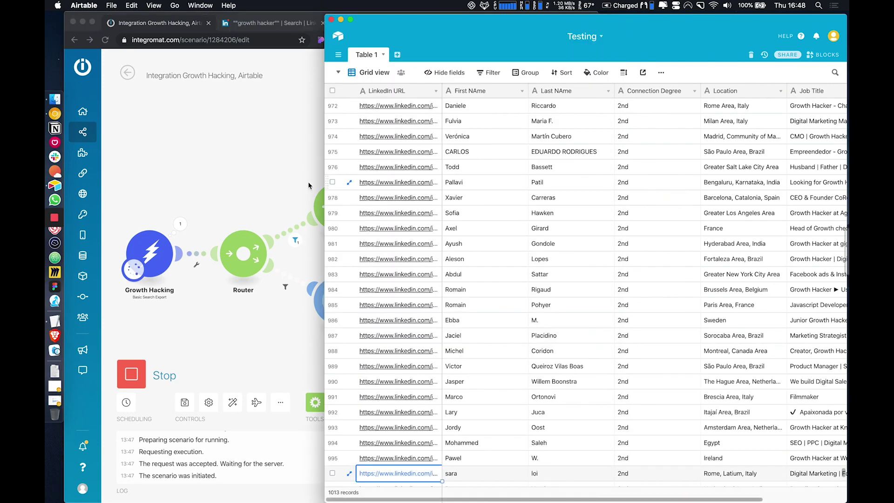
left_click(308, 185)
- Review the 'ID Does not exist' filter before Create a record against Airtable, then confirm it
left_click(493, 212)
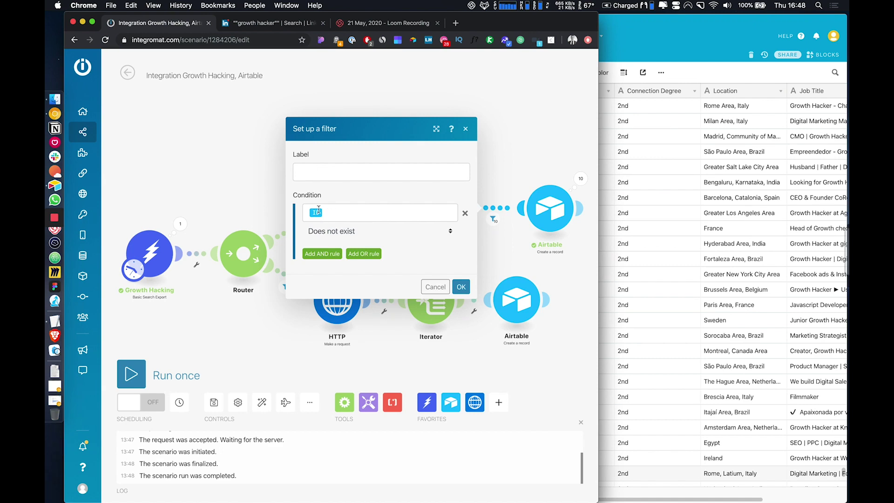
left_click(717, 206)
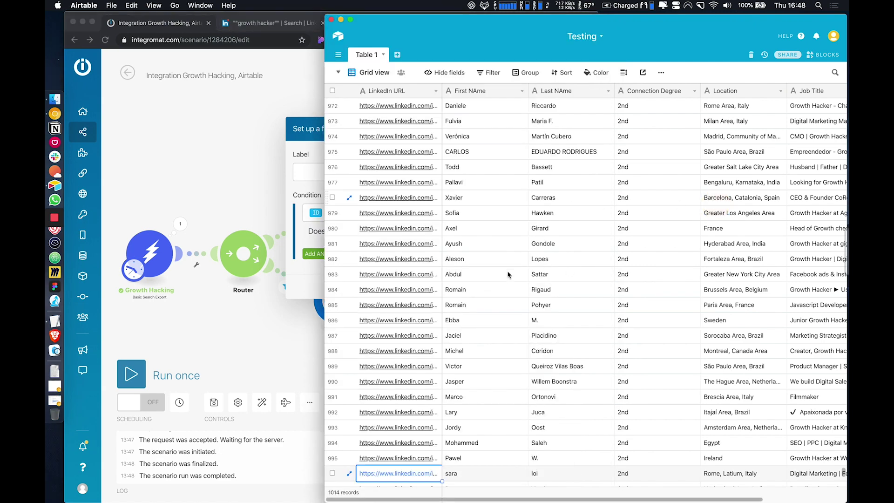
left_click(307, 197)
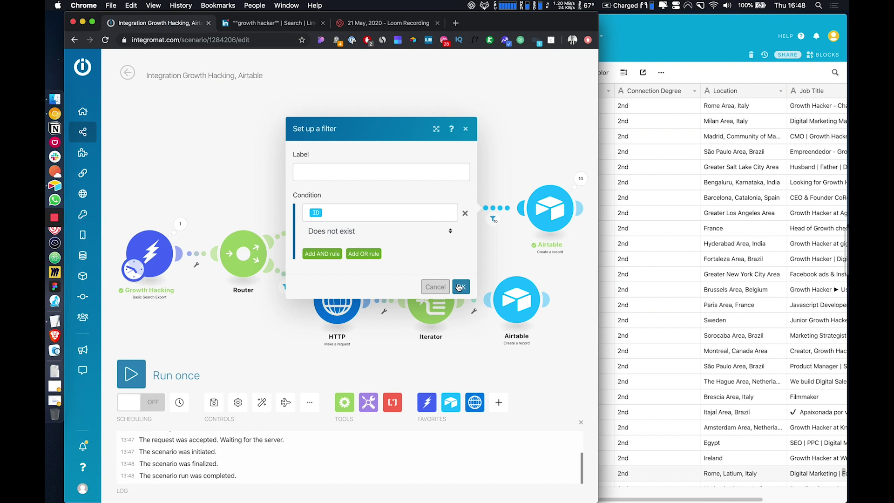
left_click(461, 282)
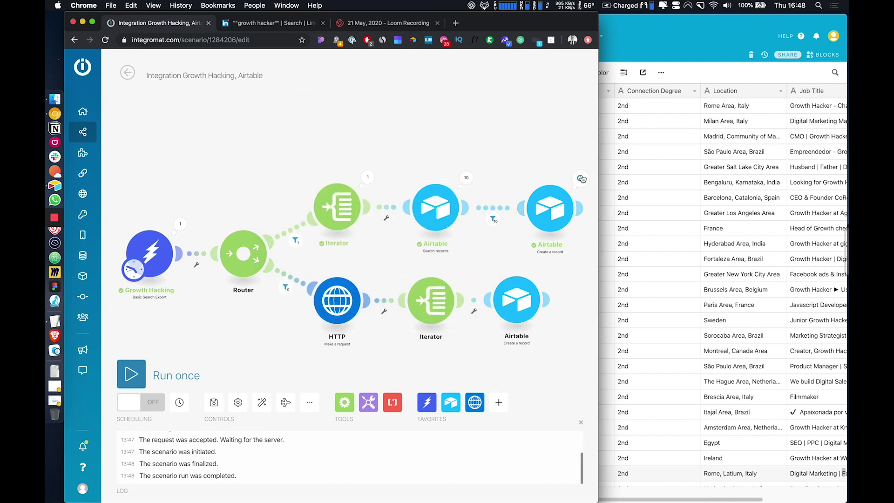
left_click(733, 347)
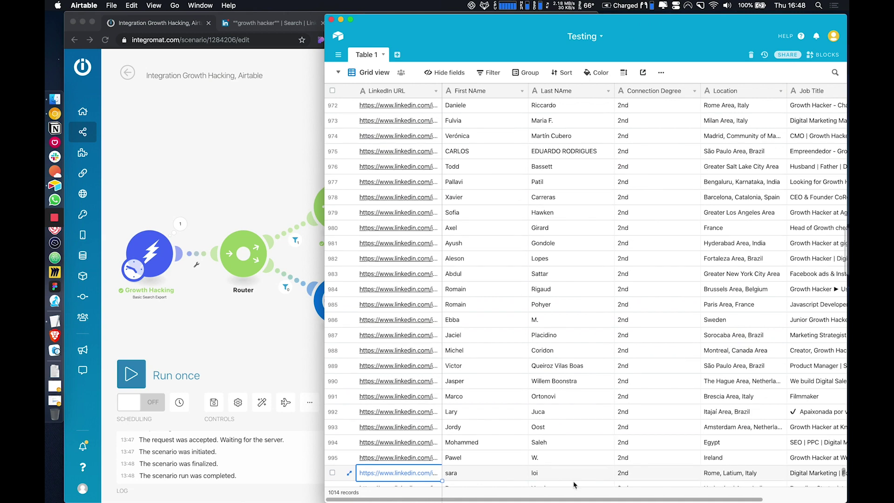
scroll(559, 405, "down", 5)
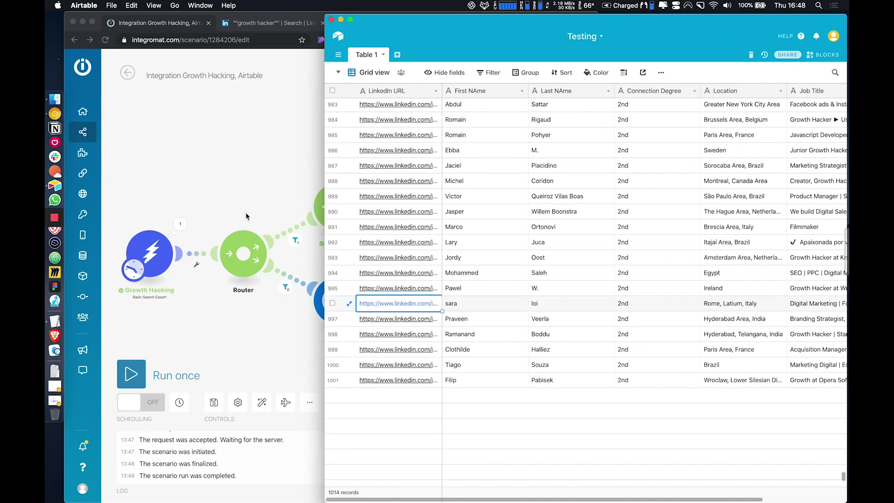
left_click(247, 216)
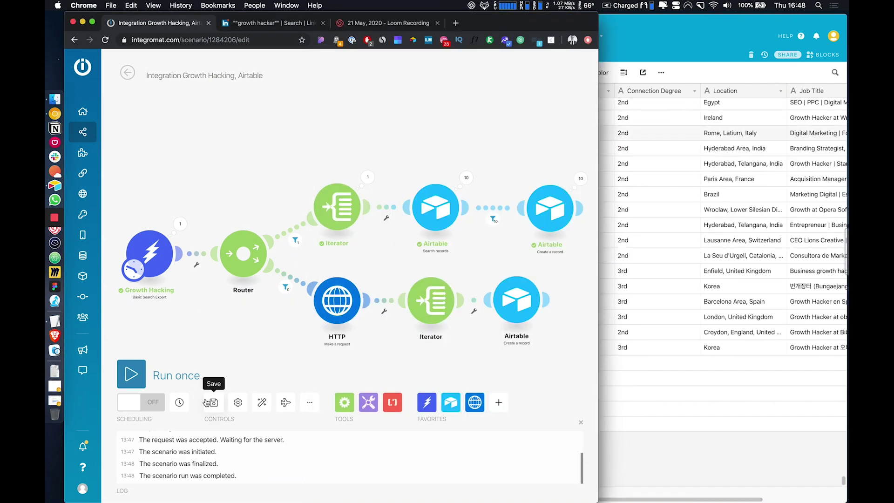
left_click(180, 403)
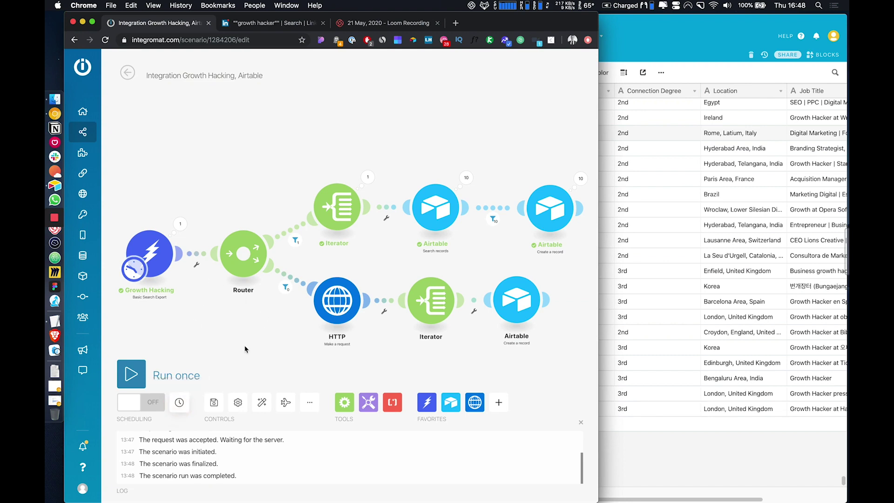
left_click(353, 160)
left_click(706, 285)
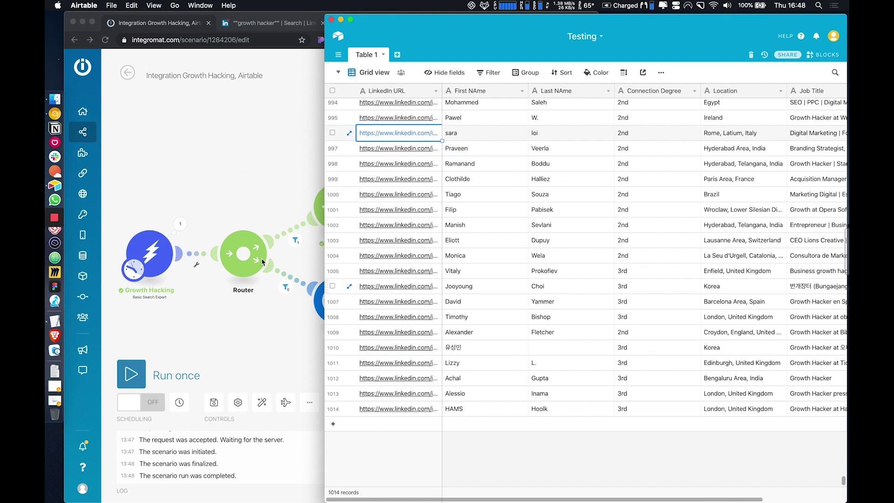
left_click(256, 200)
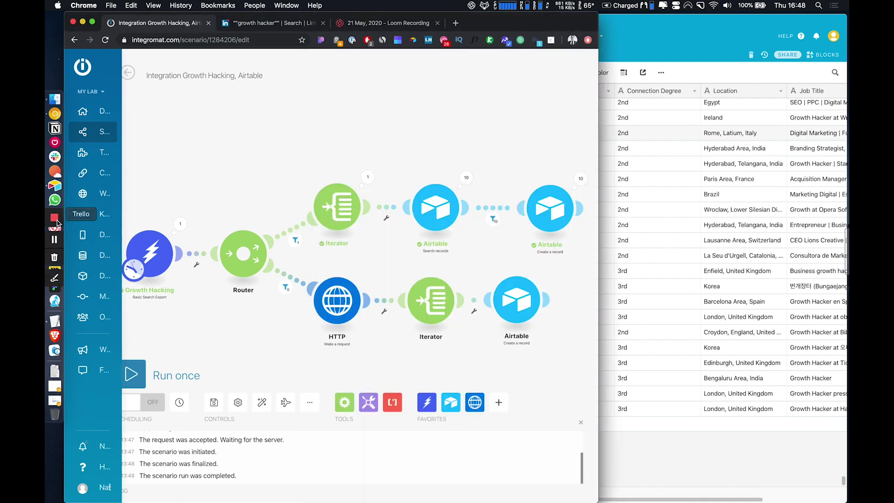